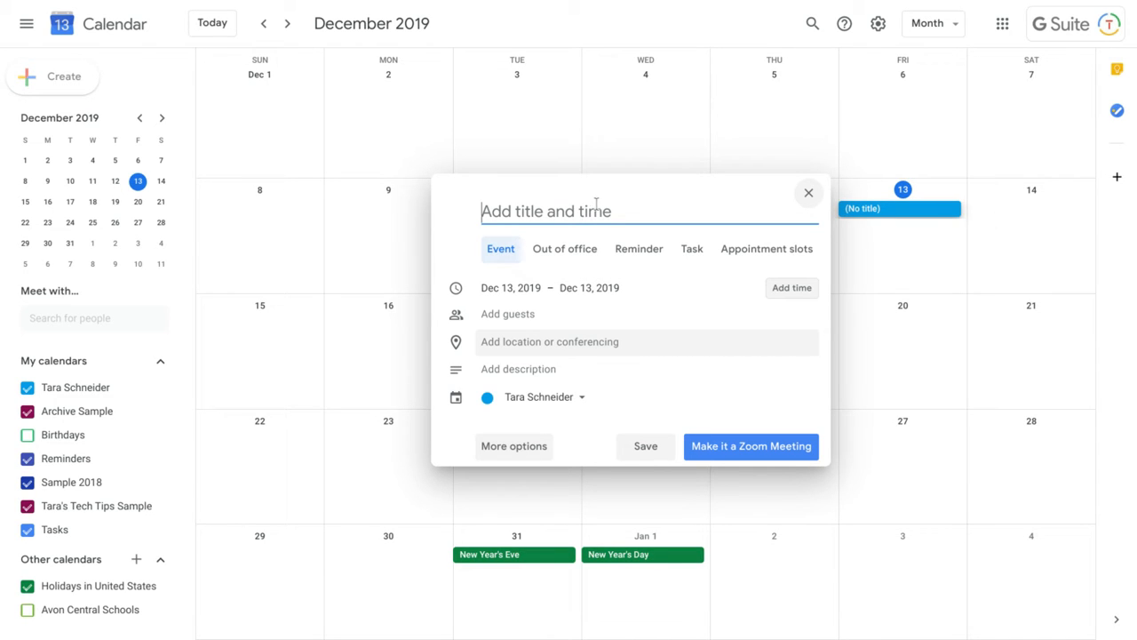
- Title the December 13 entry "Sample" and look through the out of office, reminder, task and appointment slot types, returning to Event
type("Sample")
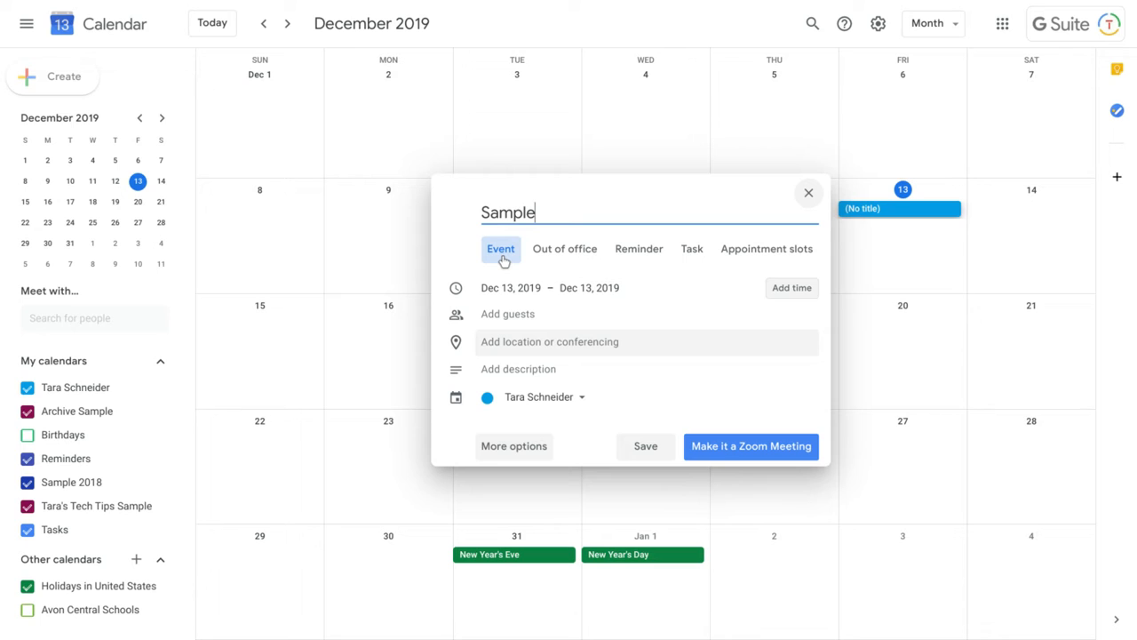
left_click(564, 255)
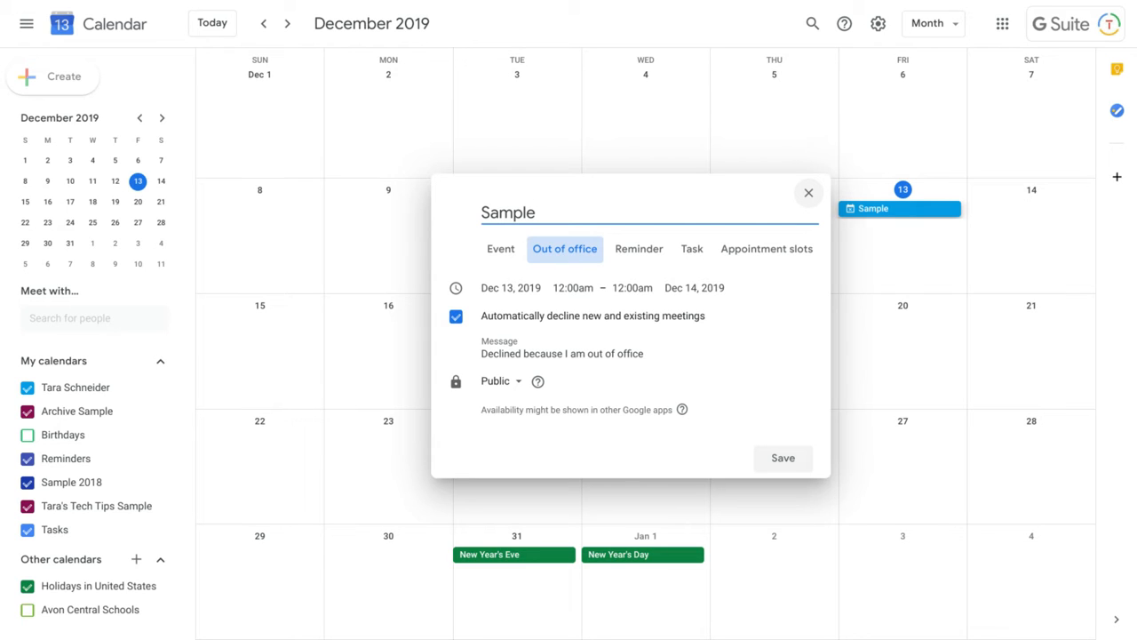
left_click(643, 256)
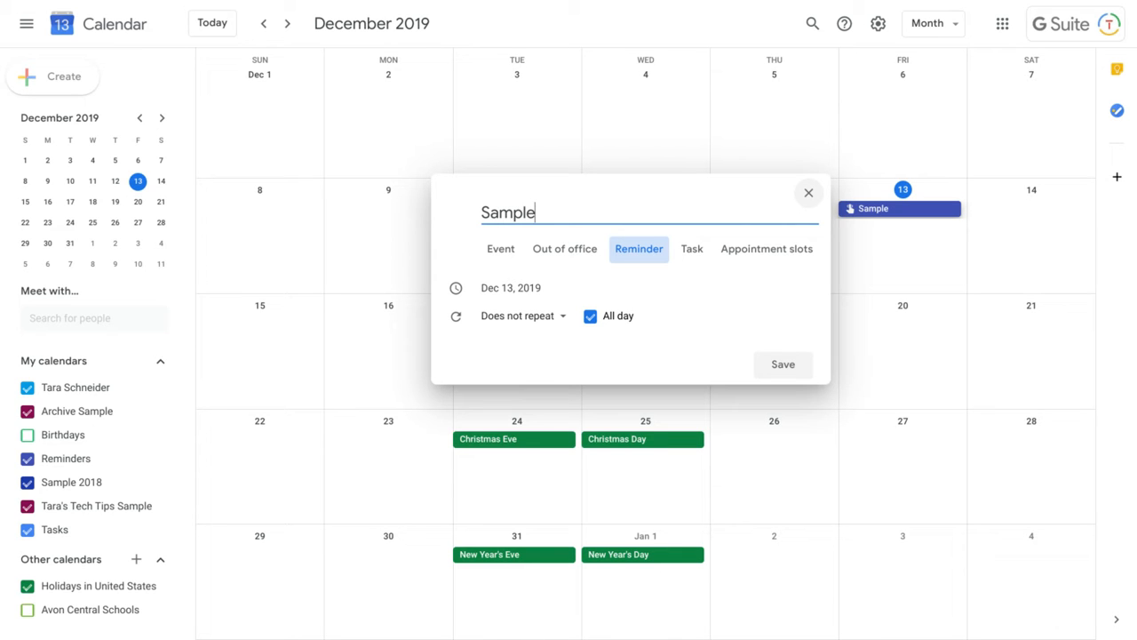
left_click(691, 255)
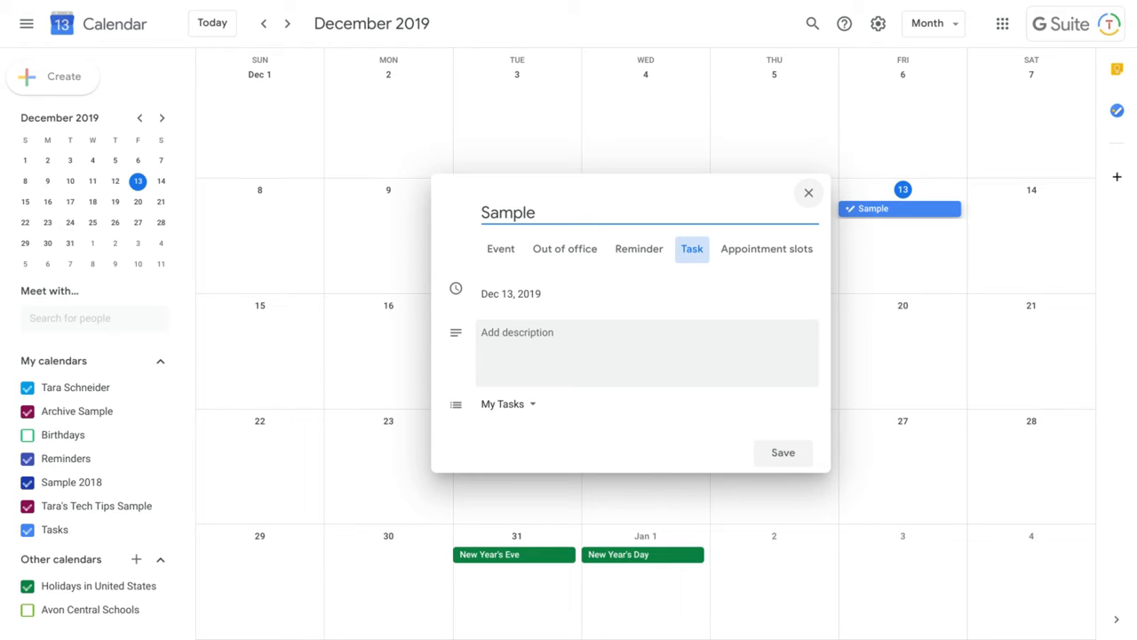
left_click(760, 252)
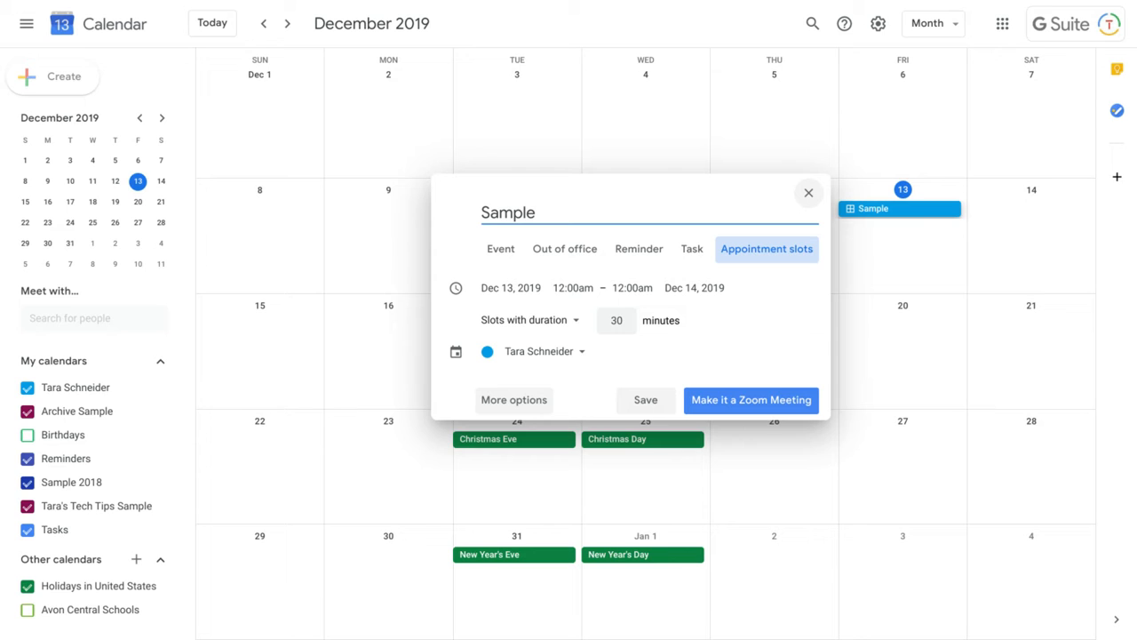
left_click(511, 253)
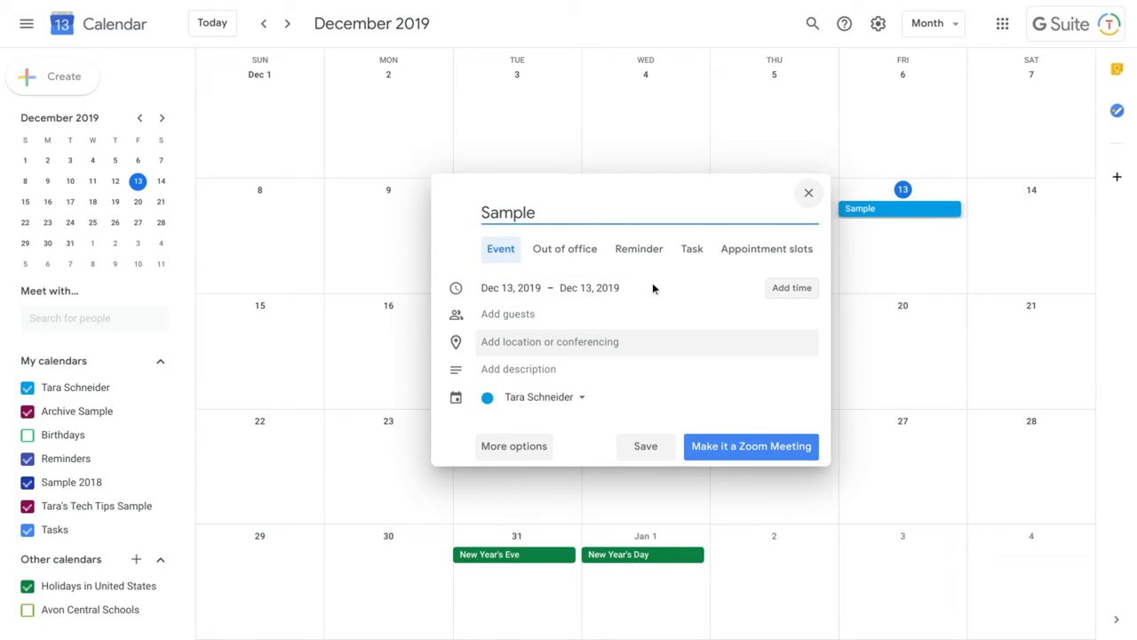
- Add a time to the Sample event, keeping it from 7:30pm to 8:30pm on Dec 13, 2019
left_click(799, 295)
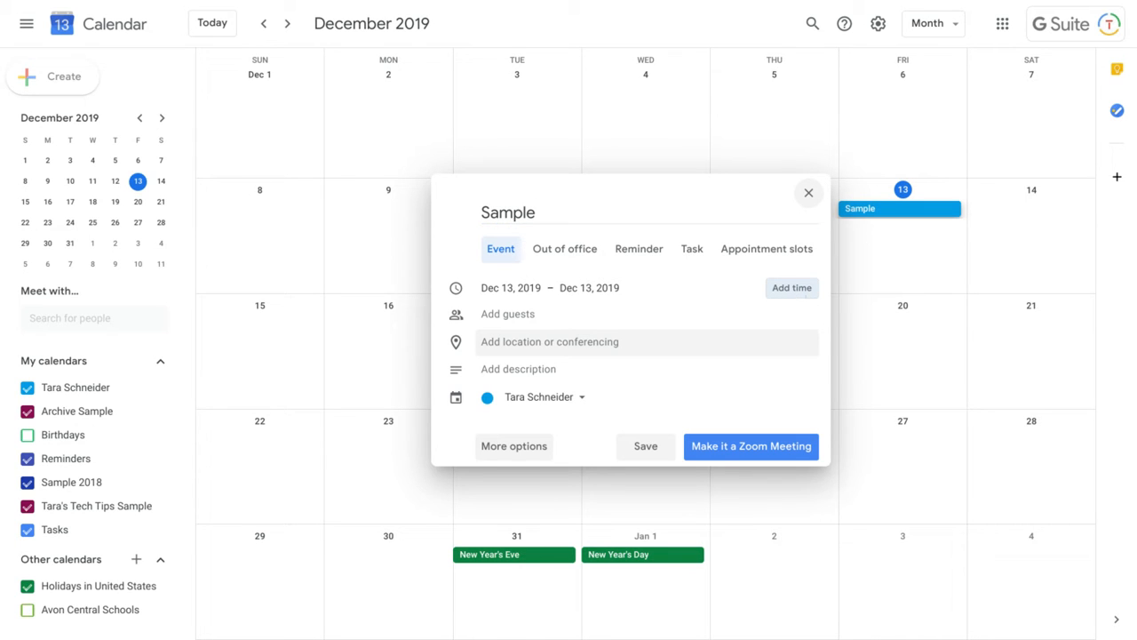
left_click(799, 294)
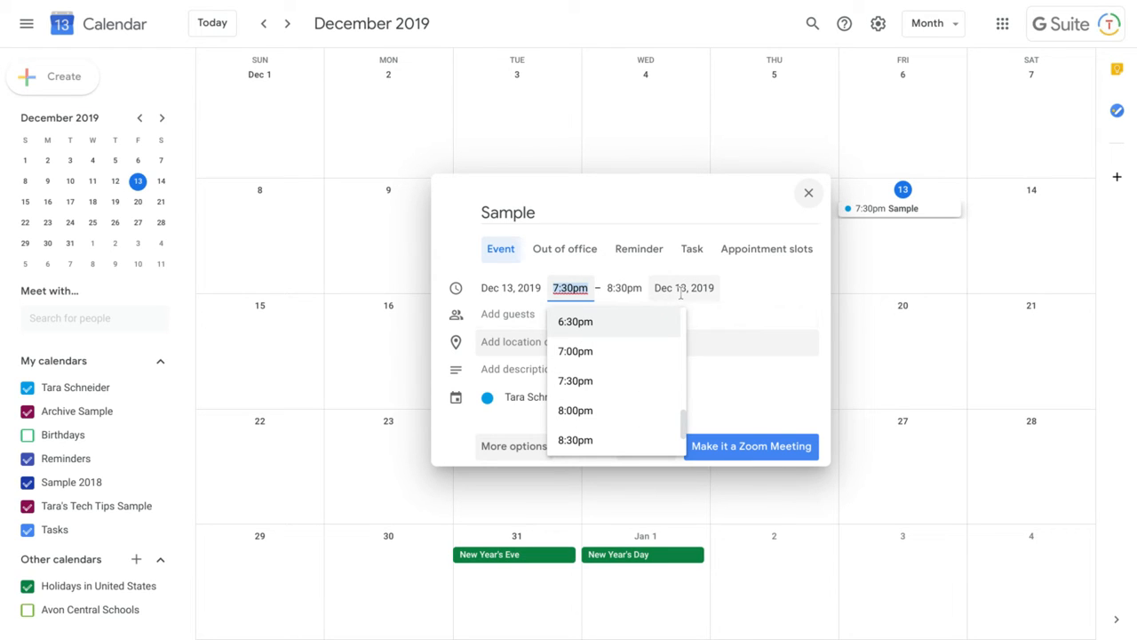
left_click(753, 277)
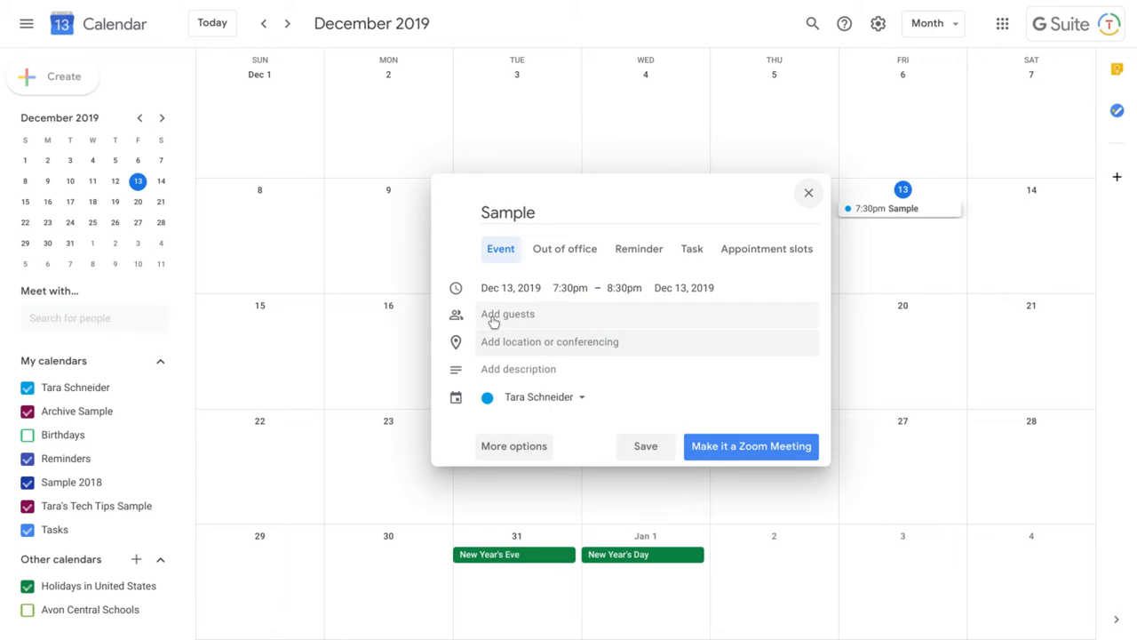
- Add the first suggested contact matching "t" as a guest and view the guests' availability for the event day
left_click(494, 317)
type("ts")
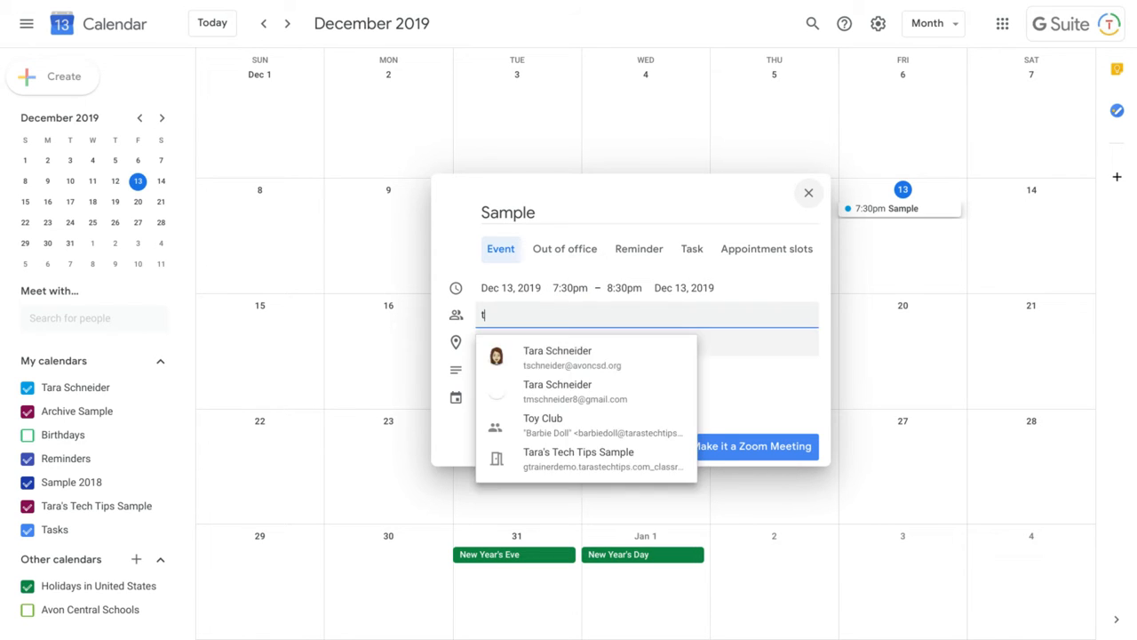
left_click(541, 351)
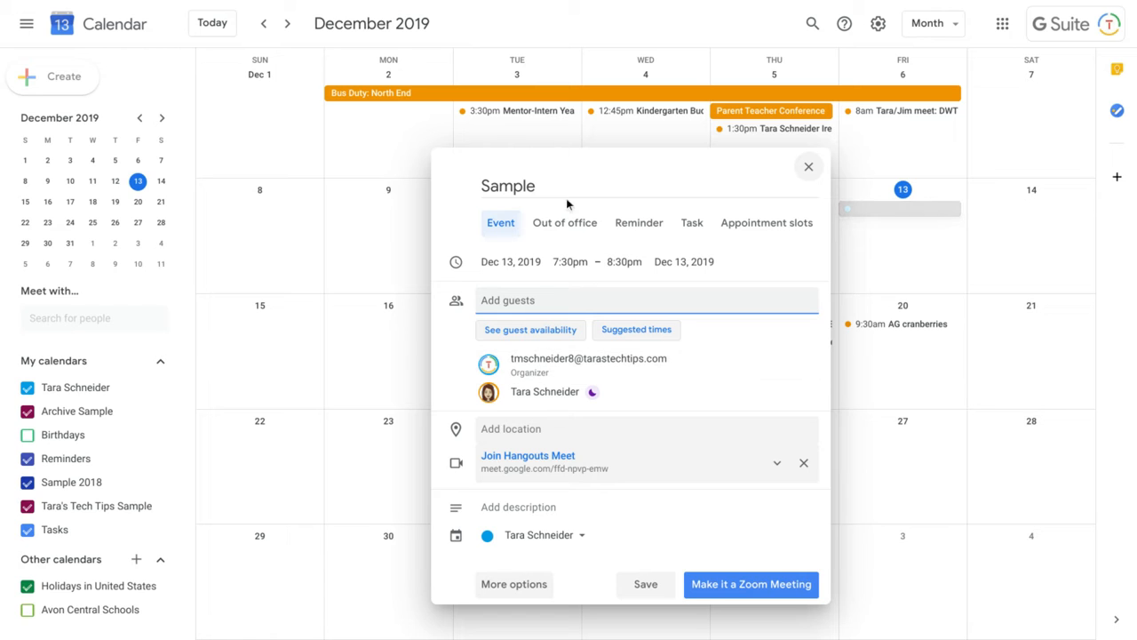
left_click(541, 338)
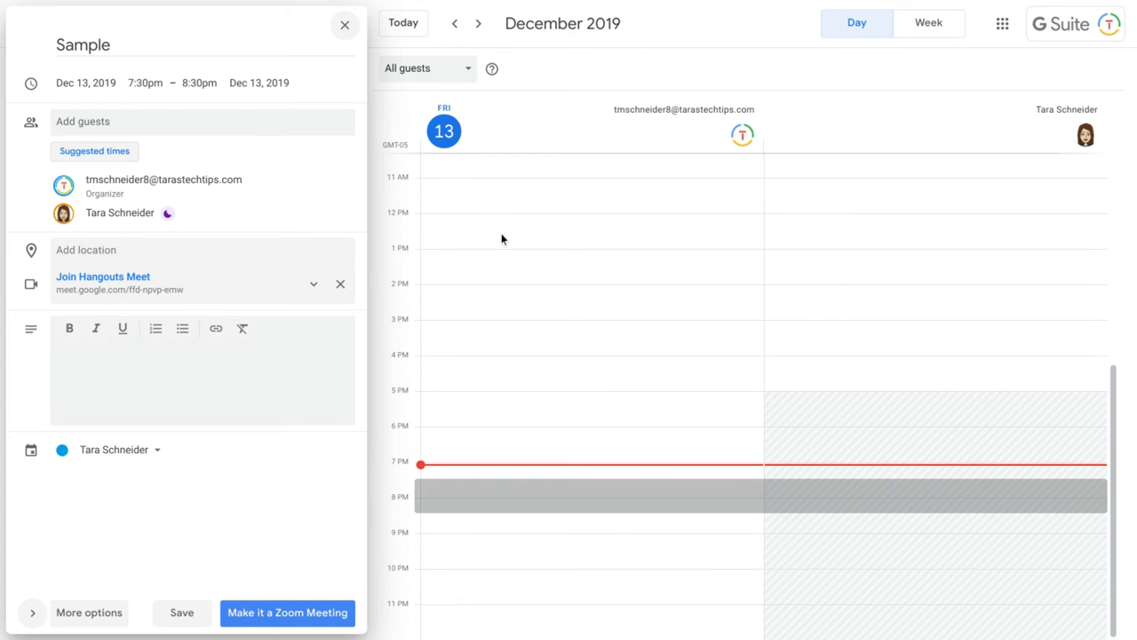
- Set the event's location to Classroom and enter the description "Teach about calendar"
left_click(95, 258)
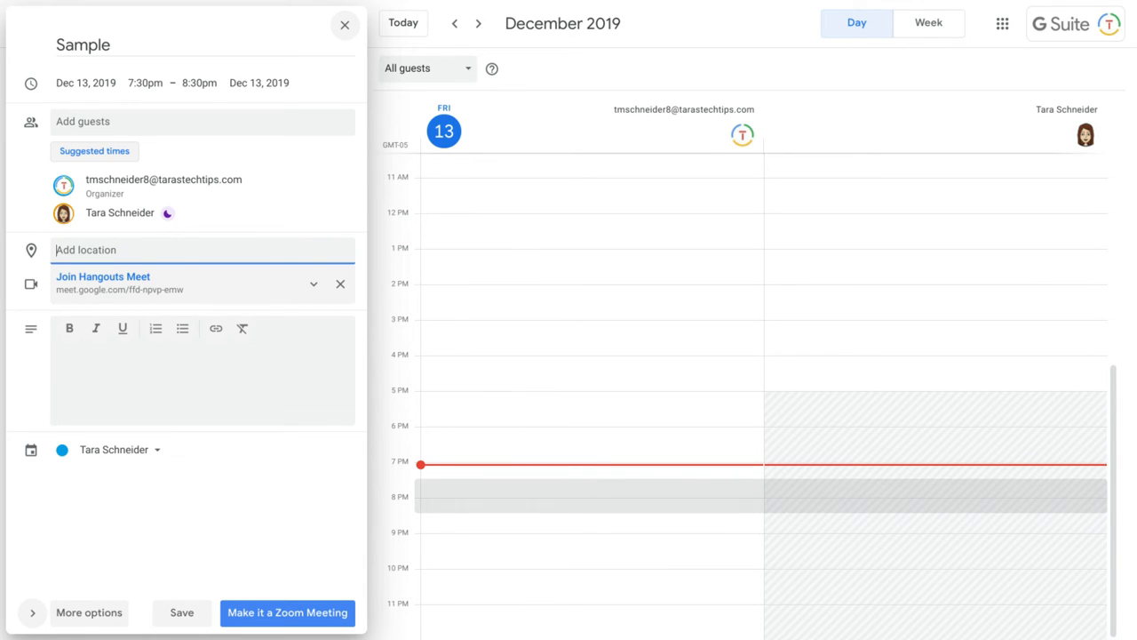
type("Classroom")
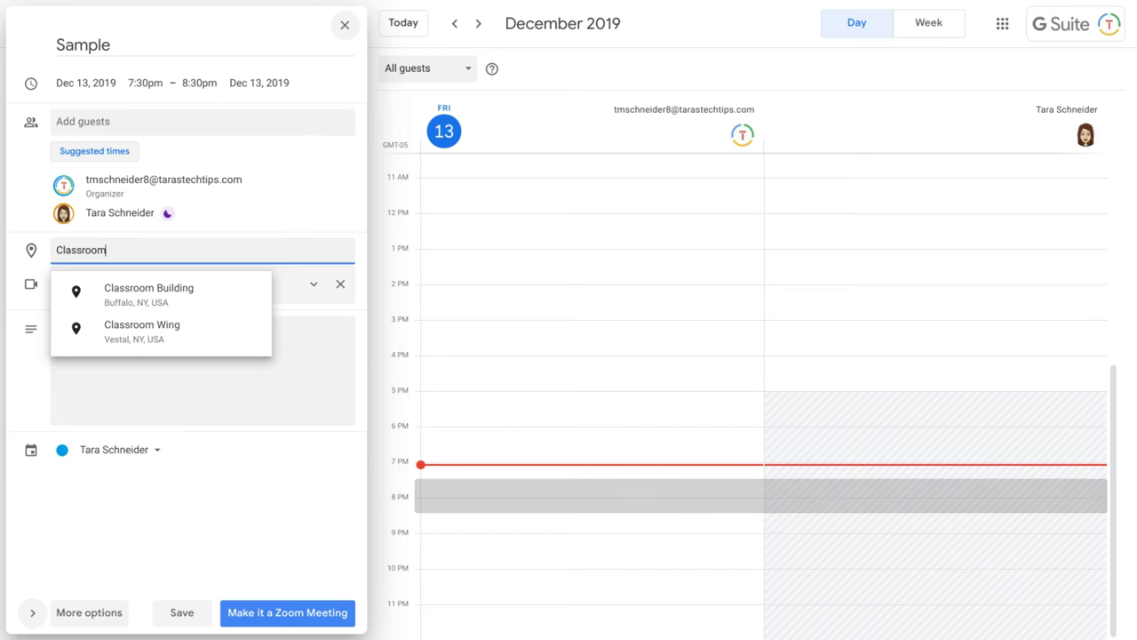
left_click(258, 233)
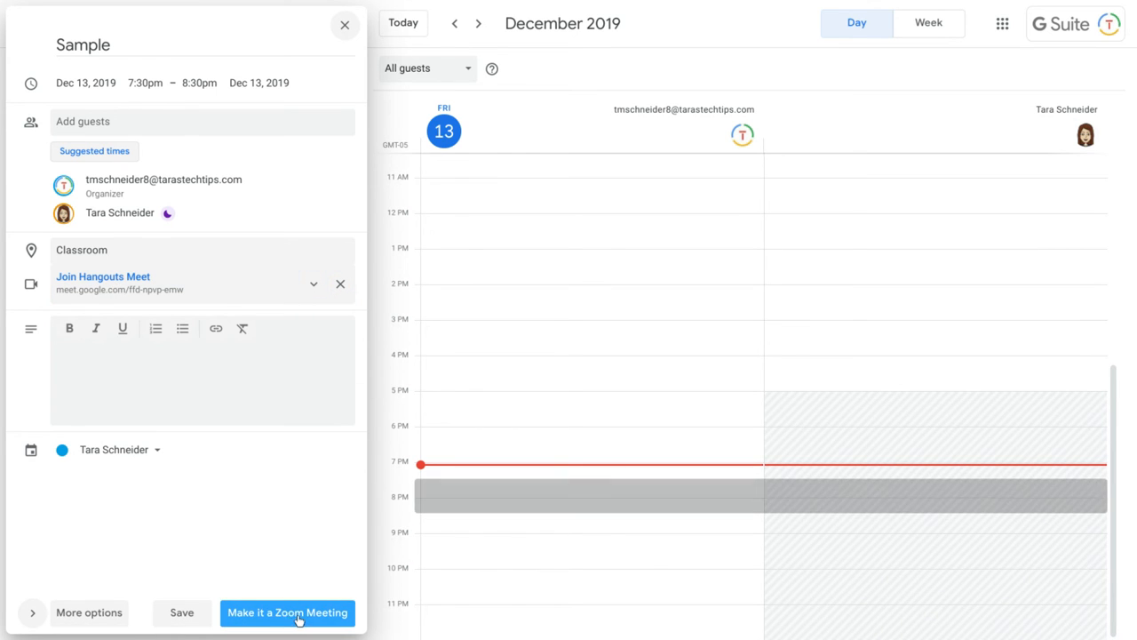
left_click(78, 356)
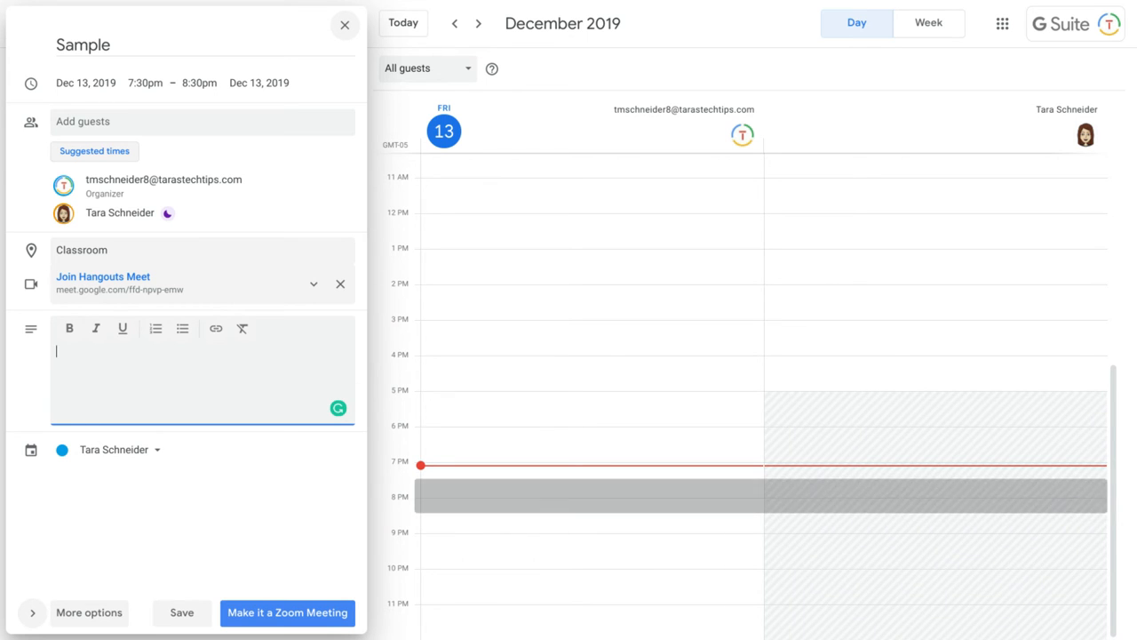
type("Teach about c")
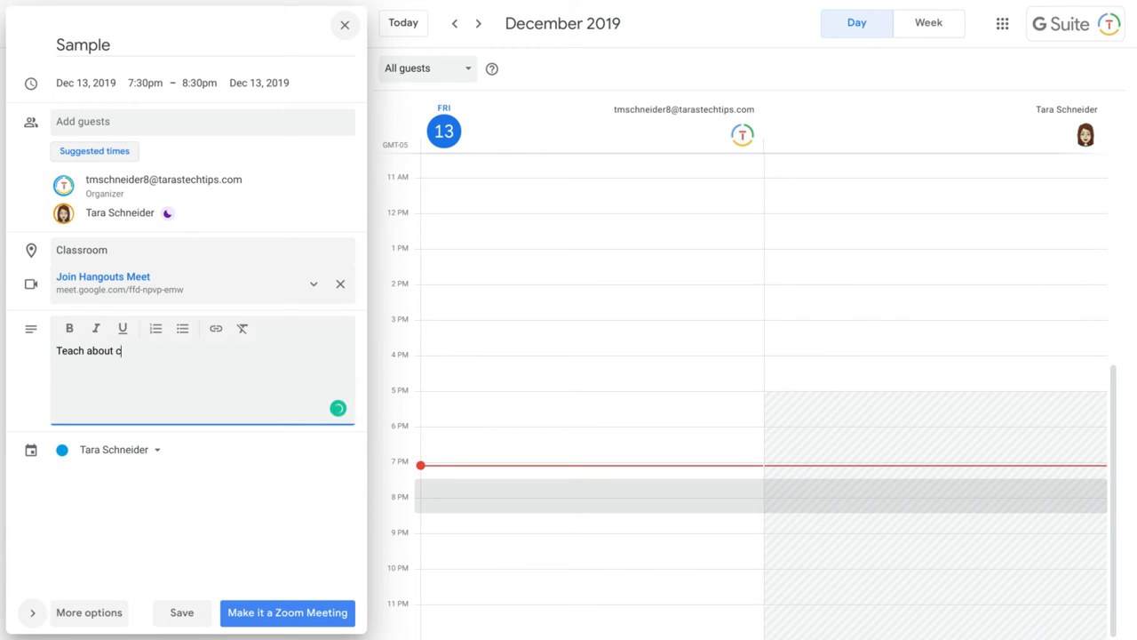
type("alendar")
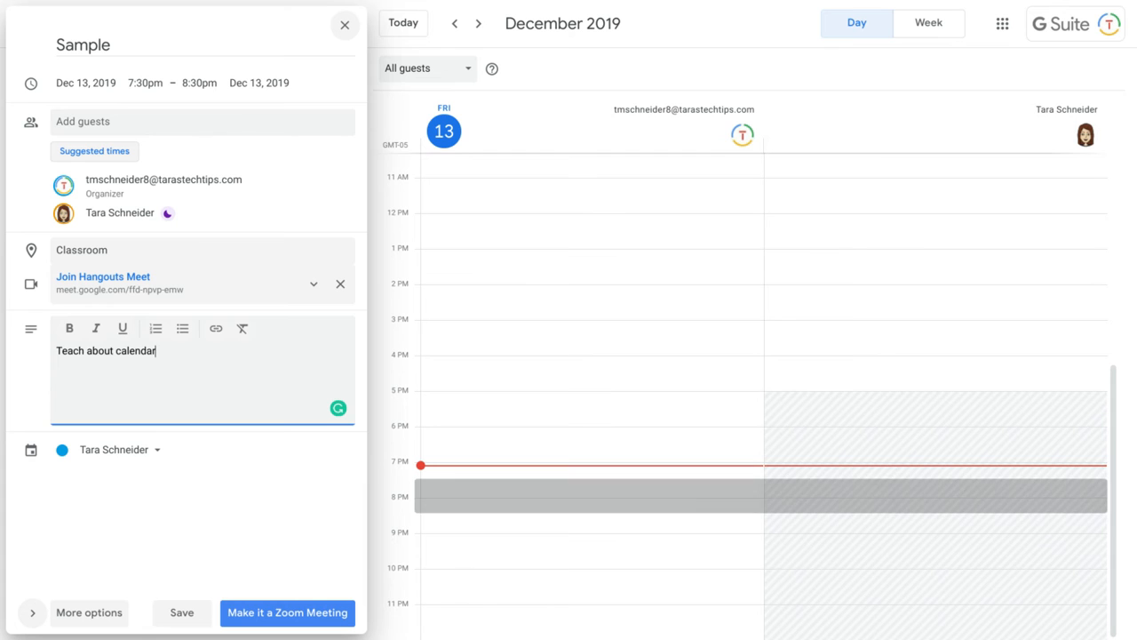
- Check which calendars can hold the event, then open its full options and set the event color to Tomato
left_click(158, 453)
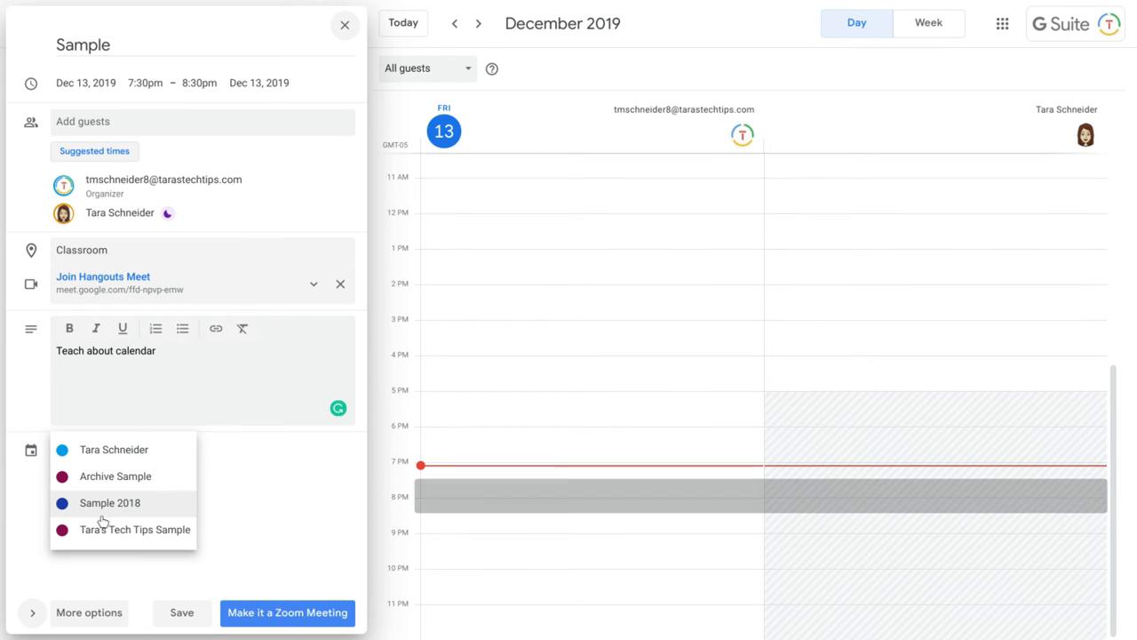
left_click(90, 612)
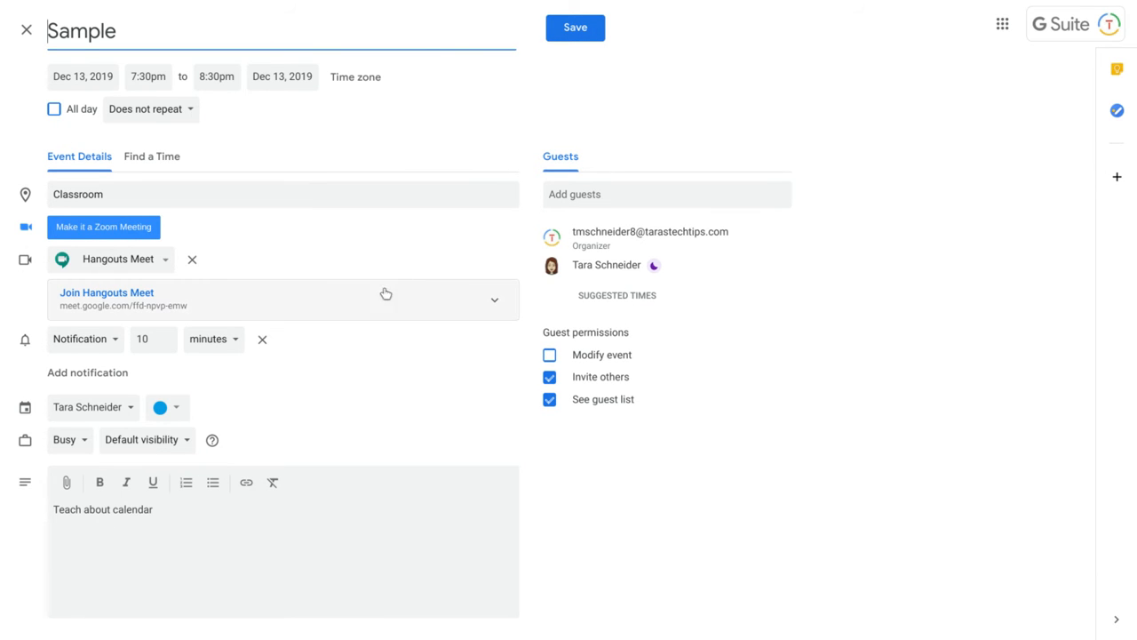
left_click(178, 412)
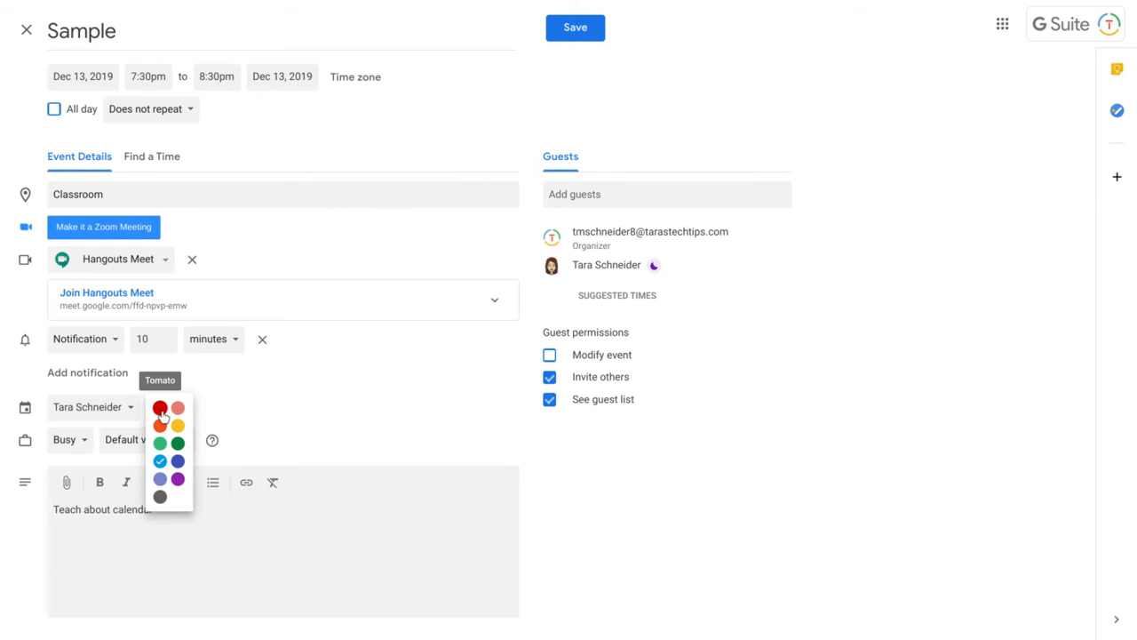
left_click(160, 409)
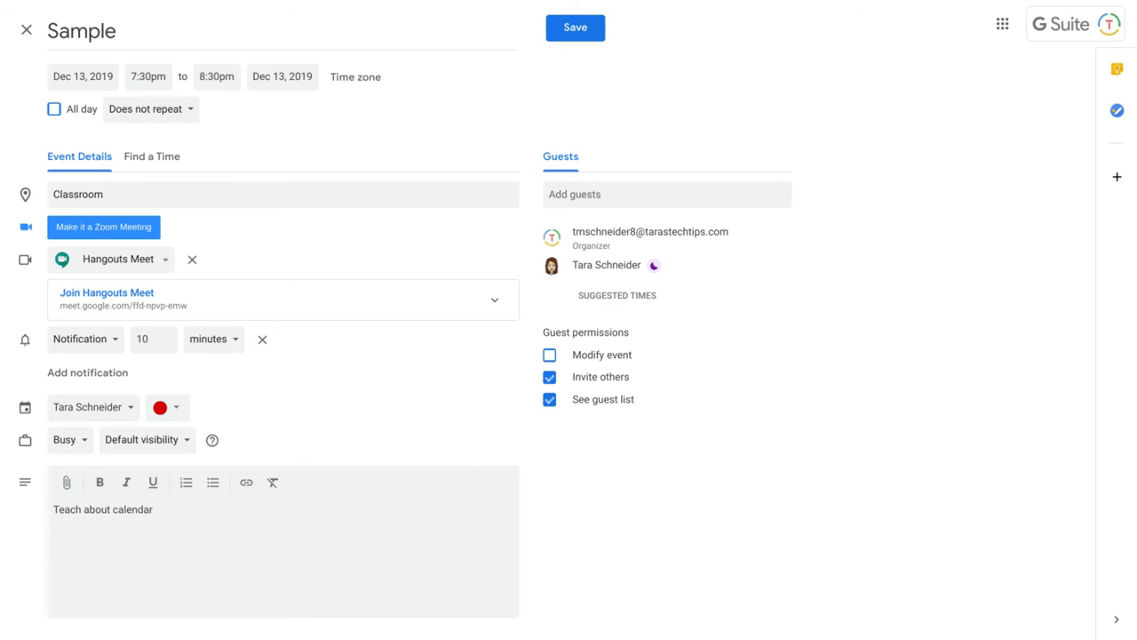
- Apply a custom recurrence to the event, repeating every 1 week on Friday and never ending
left_click(186, 112)
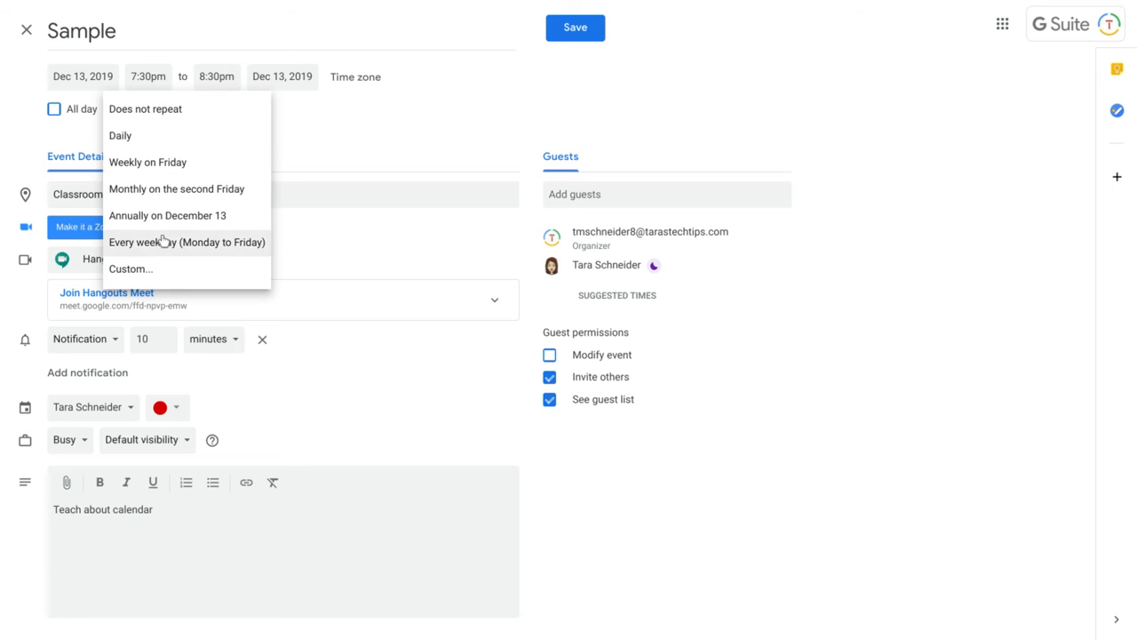
left_click(132, 270)
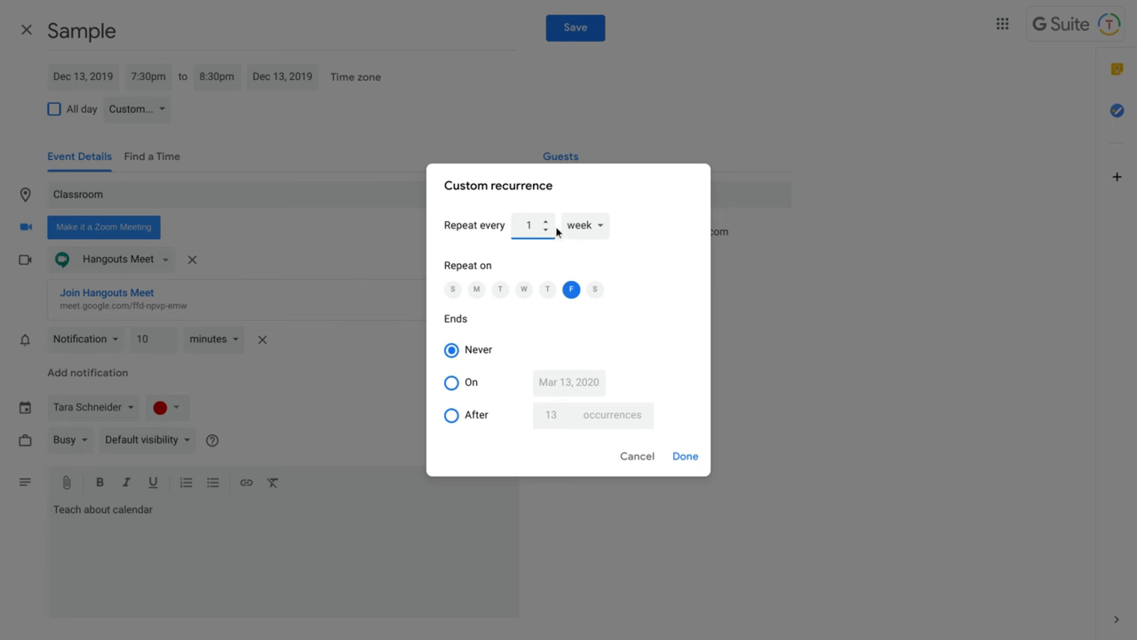
left_click(602, 230)
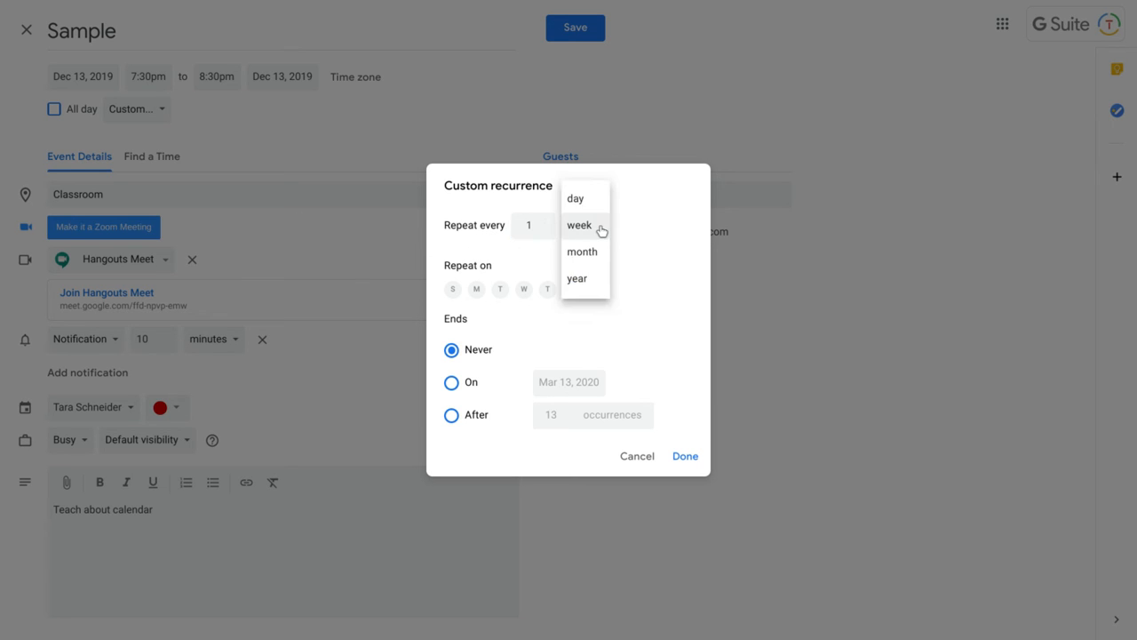
left_click(664, 248)
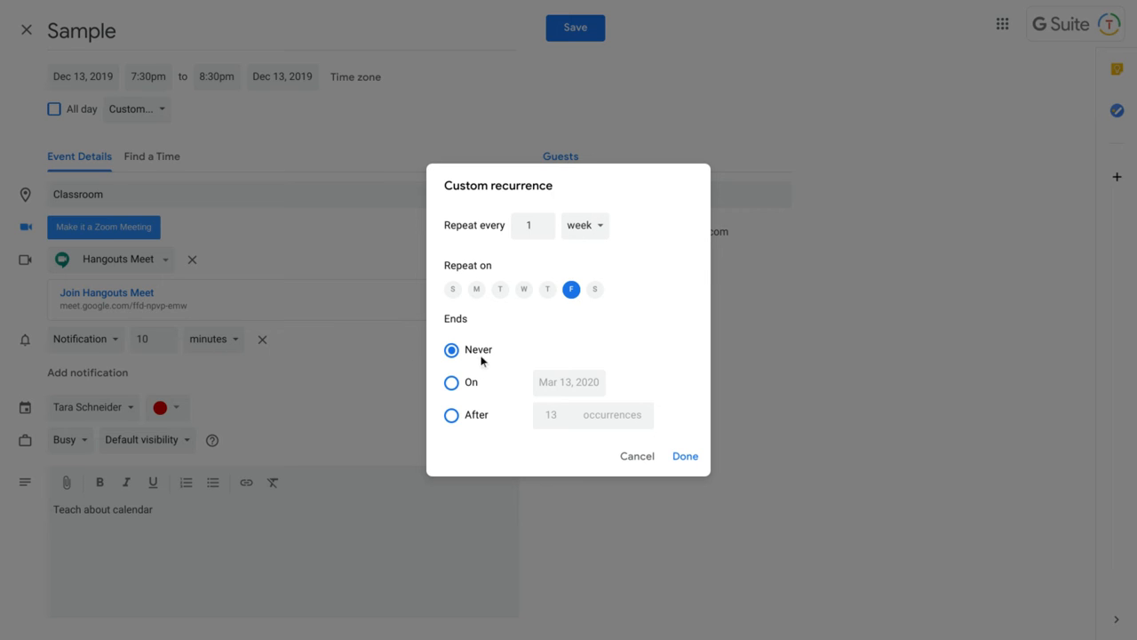
left_click(684, 457)
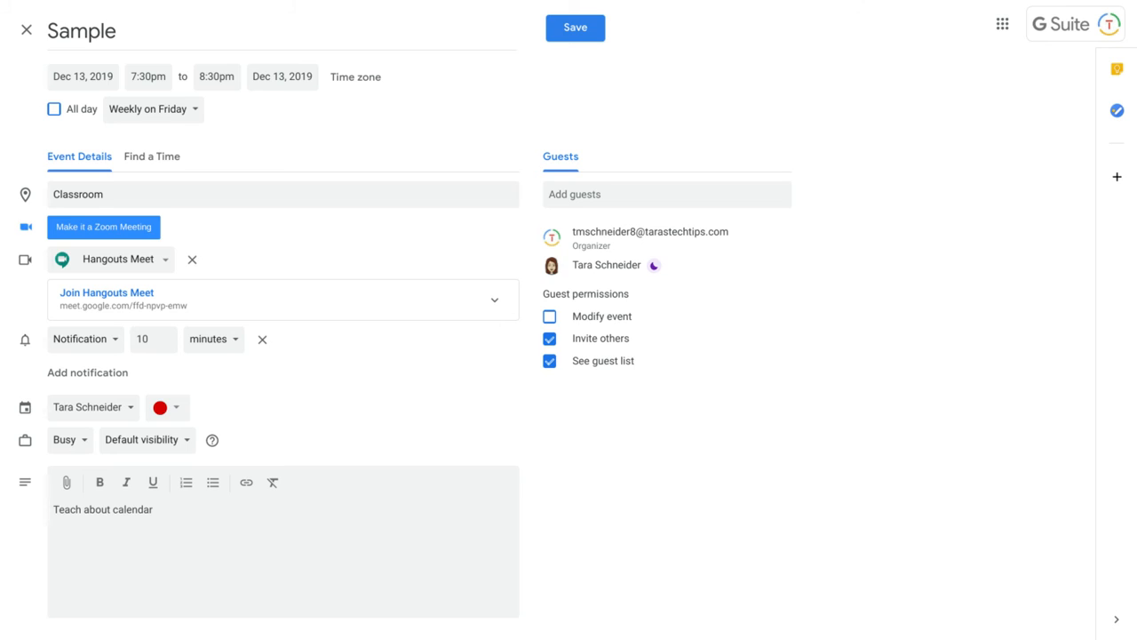
- Save the event, send the invitation emails and agree to invite the guest from outside the organization
left_click(576, 27)
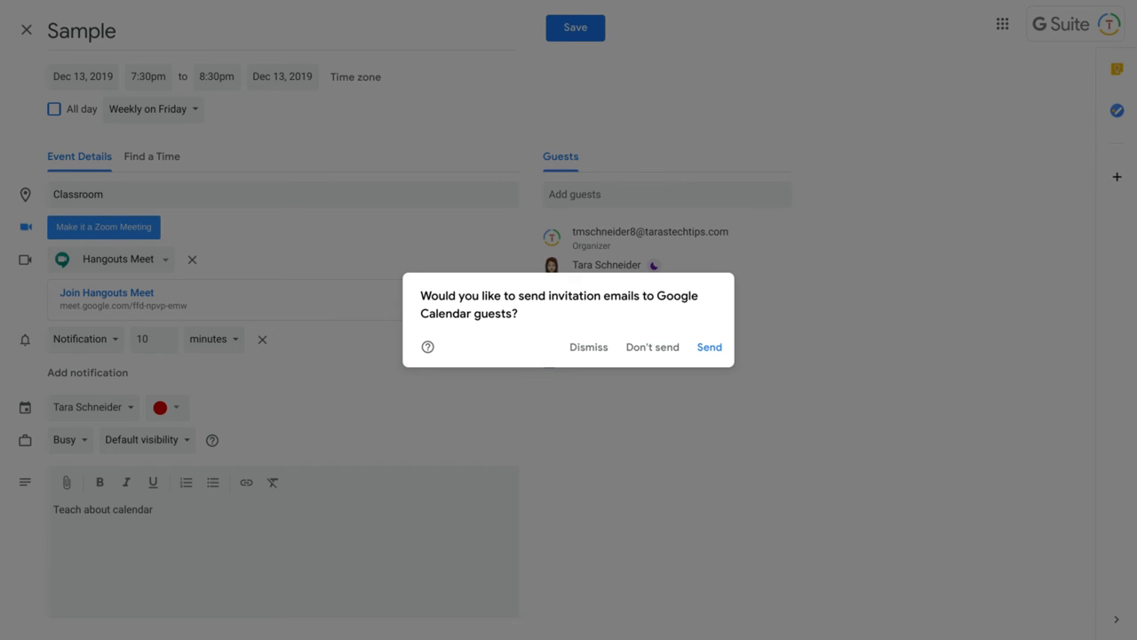
left_click(716, 353)
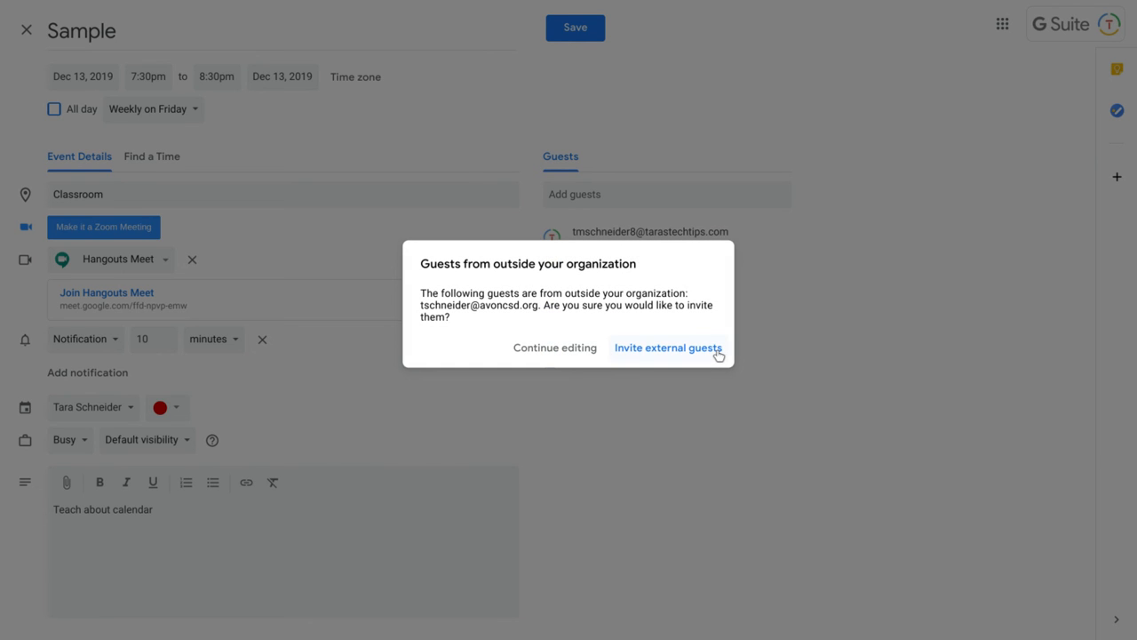
left_click(660, 350)
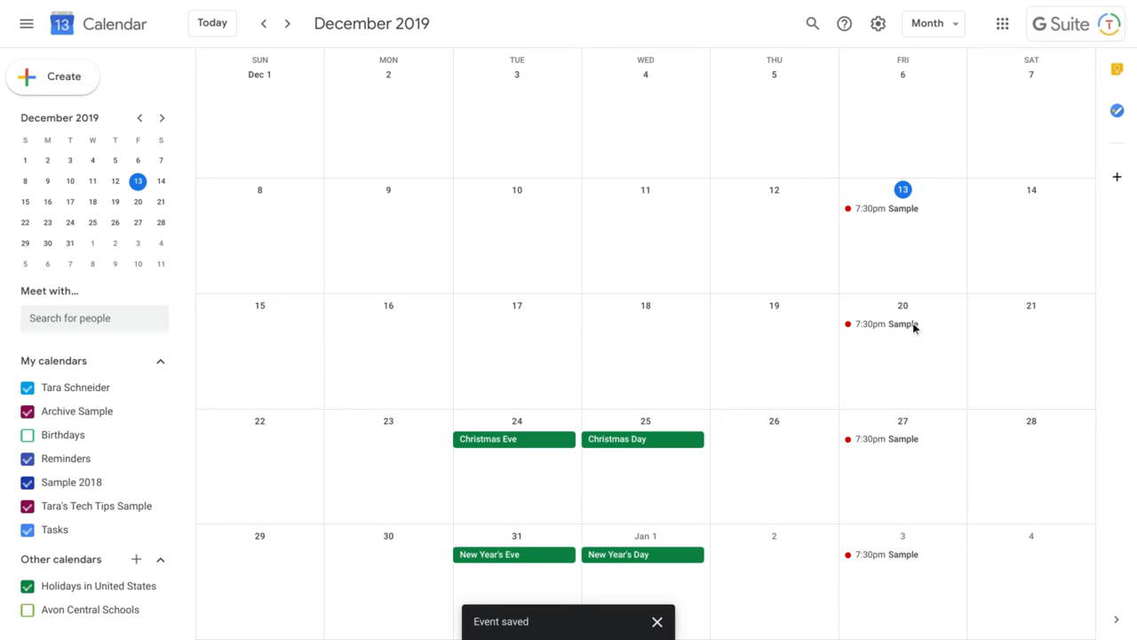
- Open the details of the December 13 Sample event and look through its additional actions
left_click(893, 212)
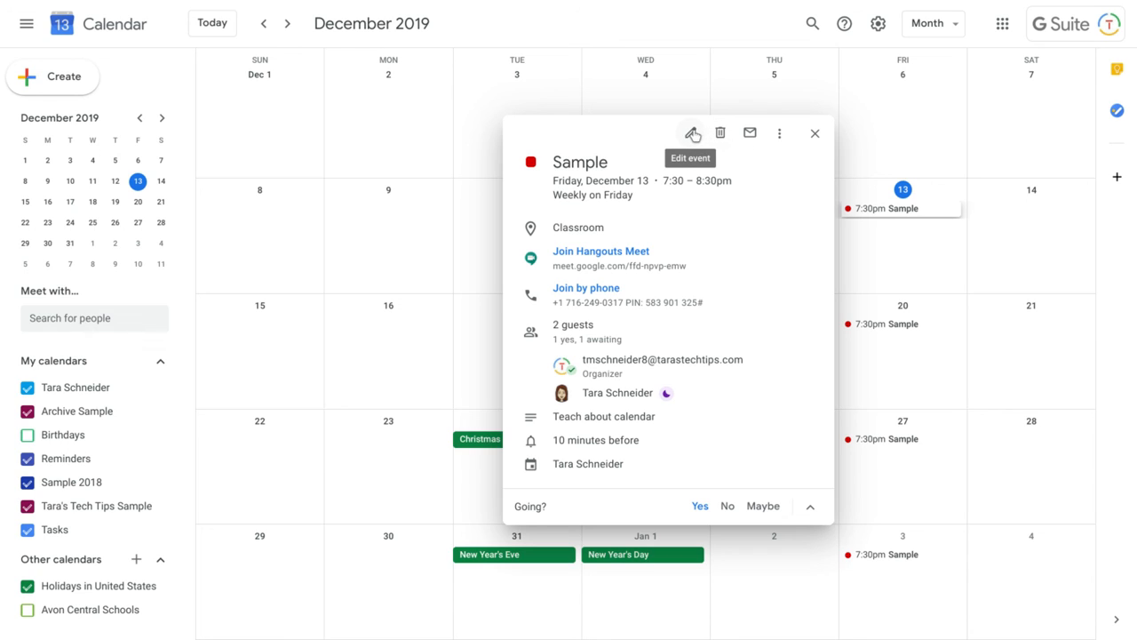
left_click(779, 135)
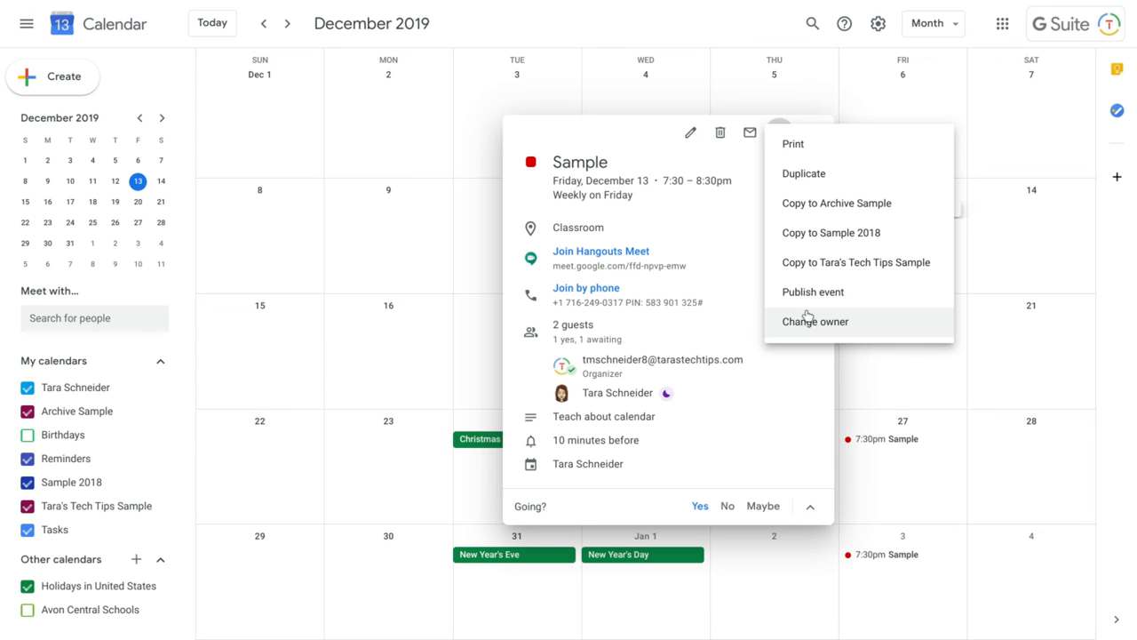
left_click(691, 139)
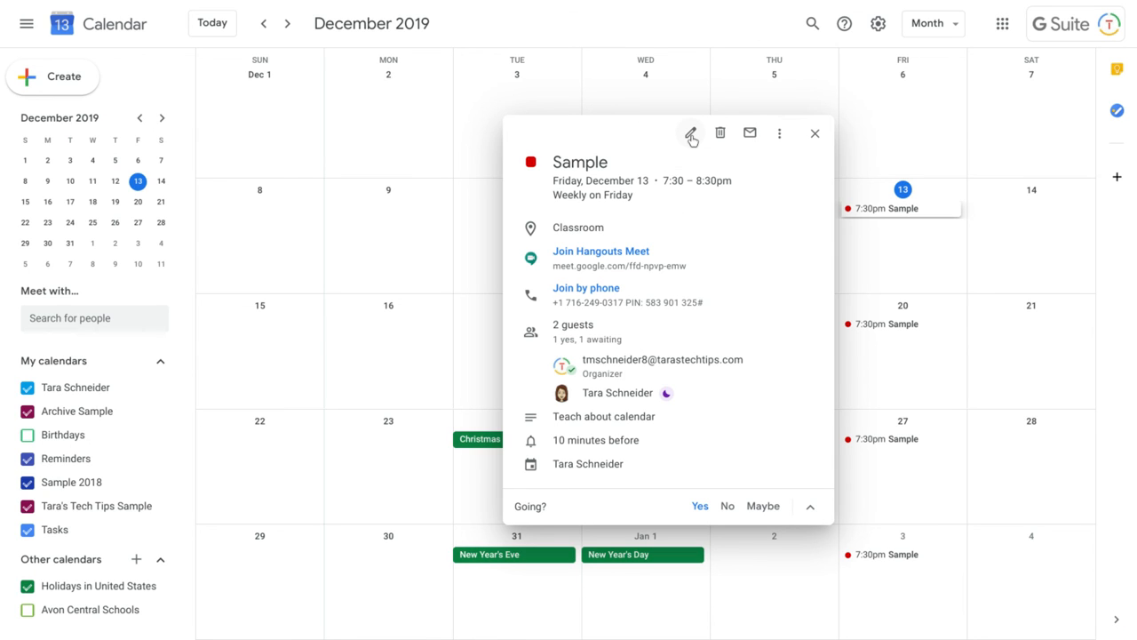
- Edit the Sample event so that it does not repeat and save it without sending update emails to guests
left_click(691, 139)
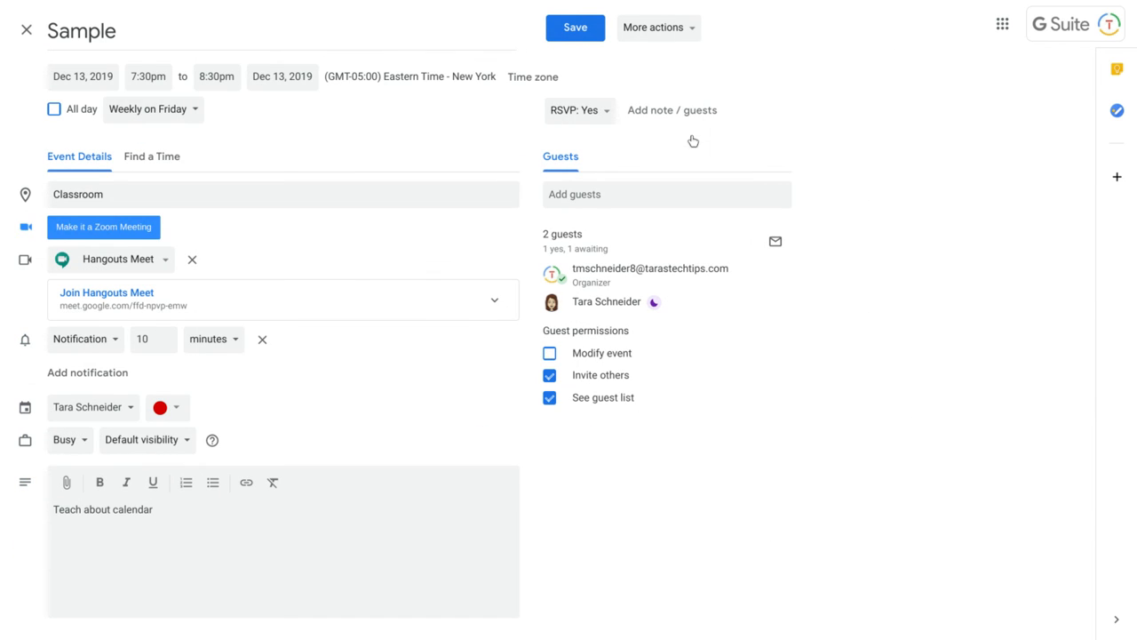
left_click(191, 115)
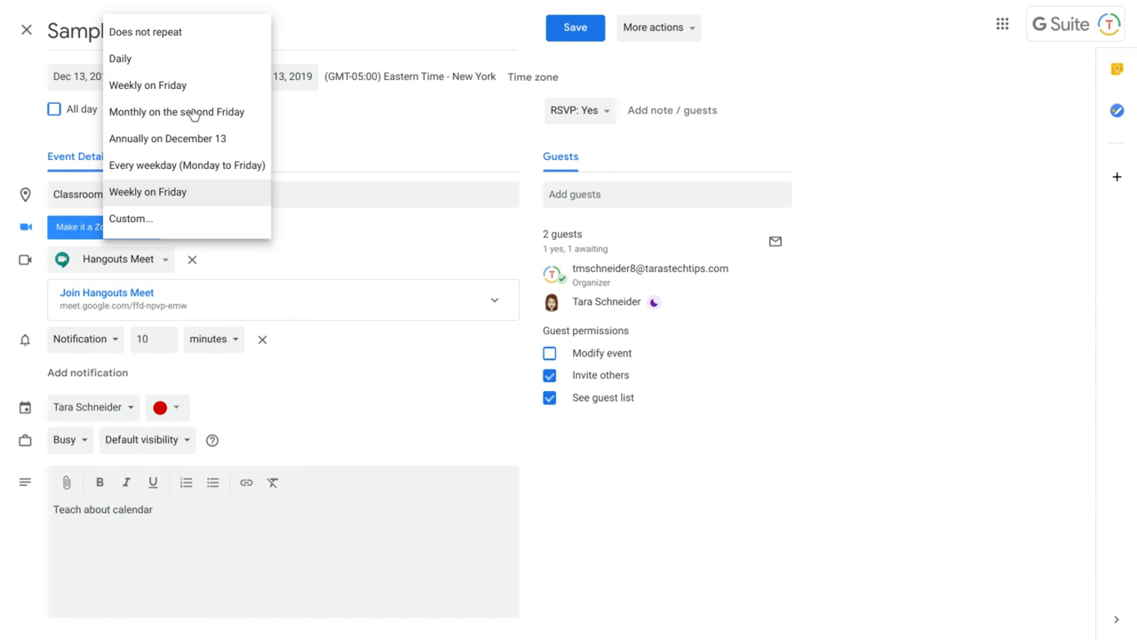
left_click(164, 33)
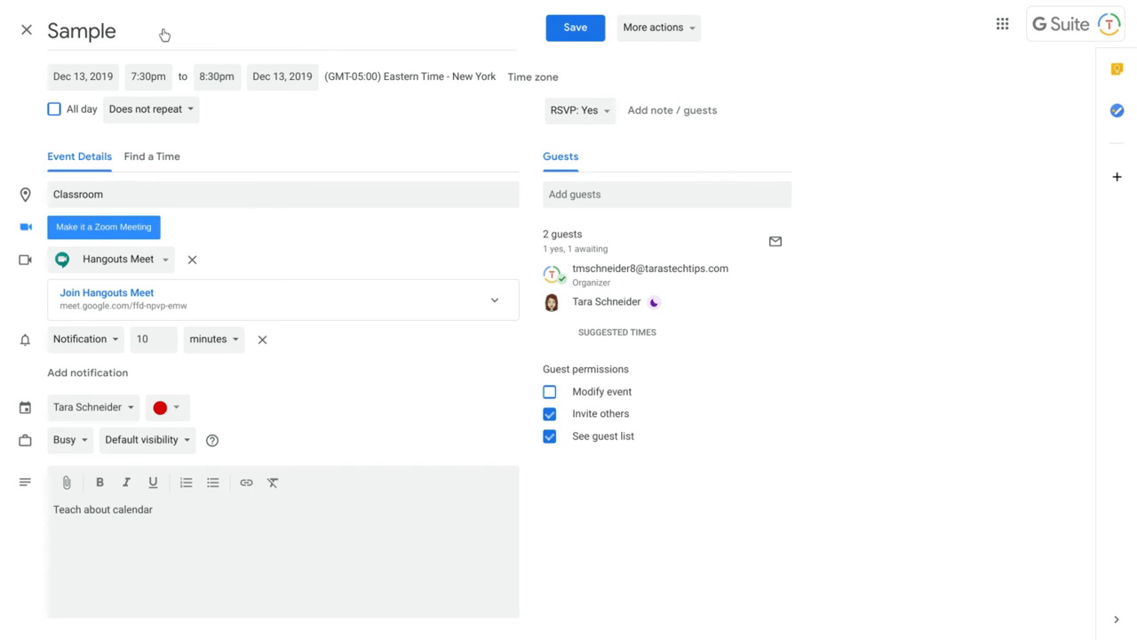
left_click(575, 28)
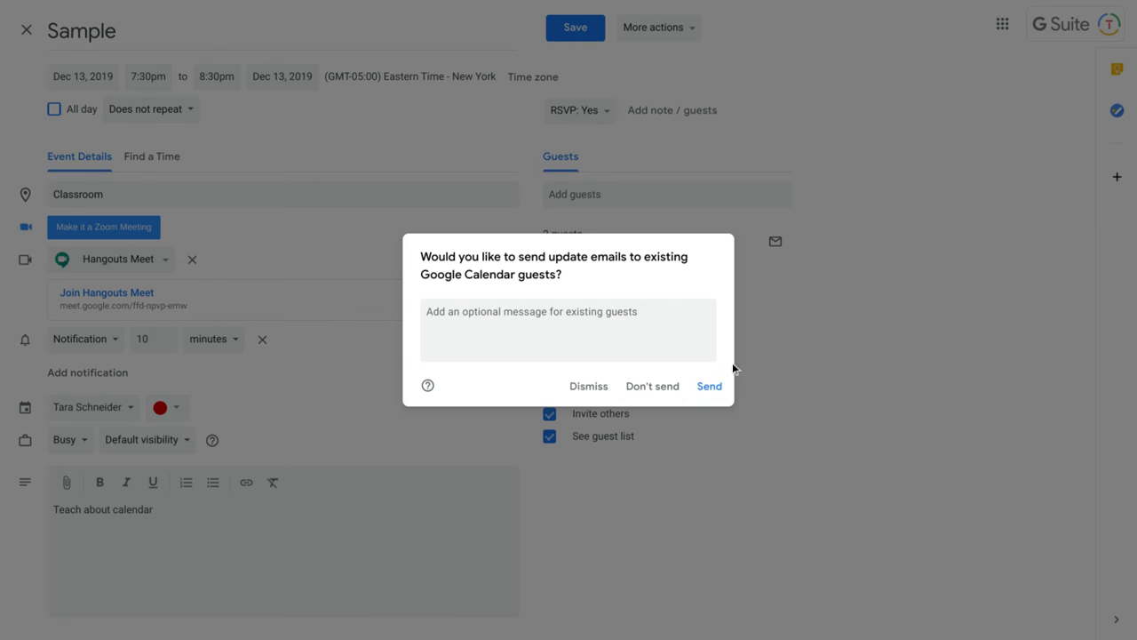
left_click(653, 387)
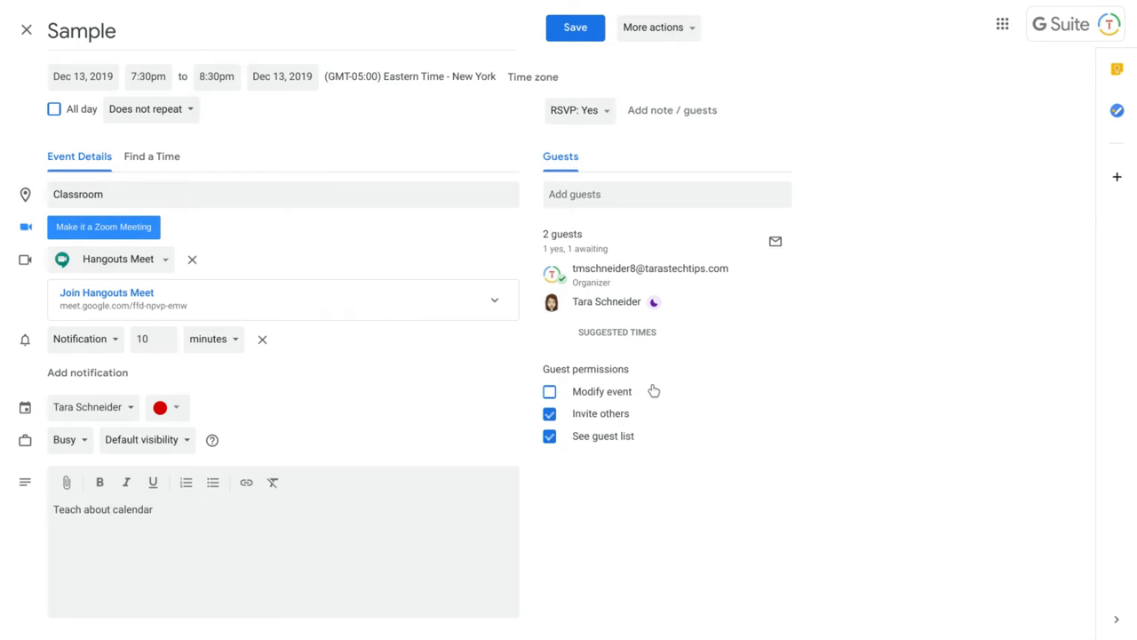